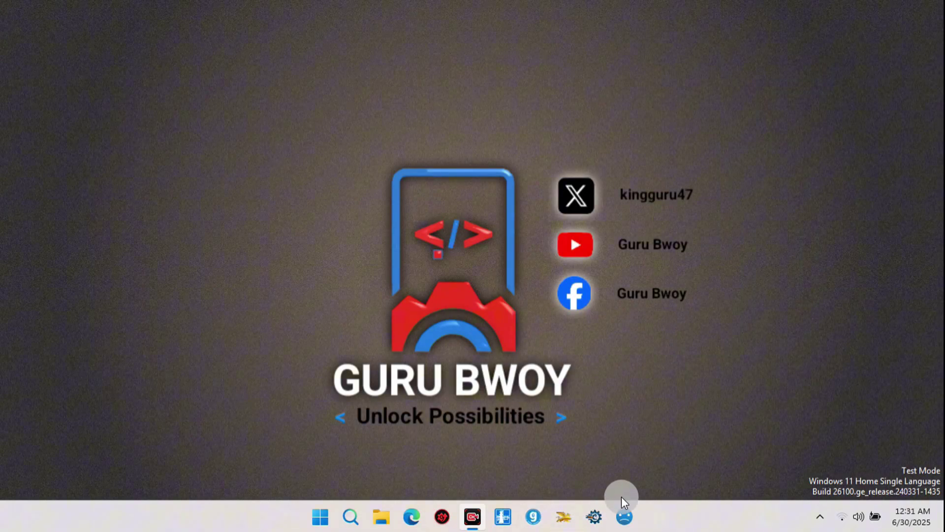
Launch Artemis Activator Pro from the taskbar
click(624, 519)
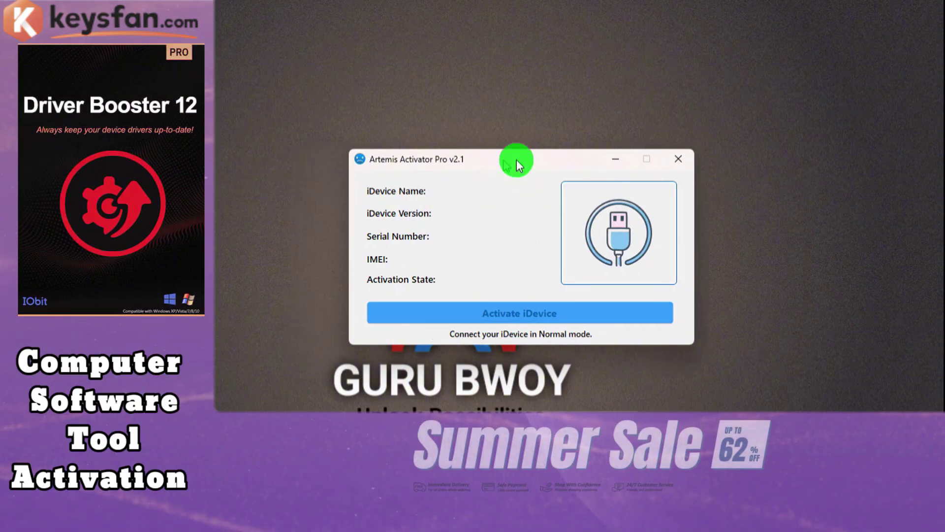
Reposition the Artemis window and dismiss the palera1n jailbreak-required notice for the iPhone X
mouse_move(455, 159)
mouse_down()
mouse_move(503, 161)
mouse_move(653, 67)
mouse_move(238, 117)
mouse_up()
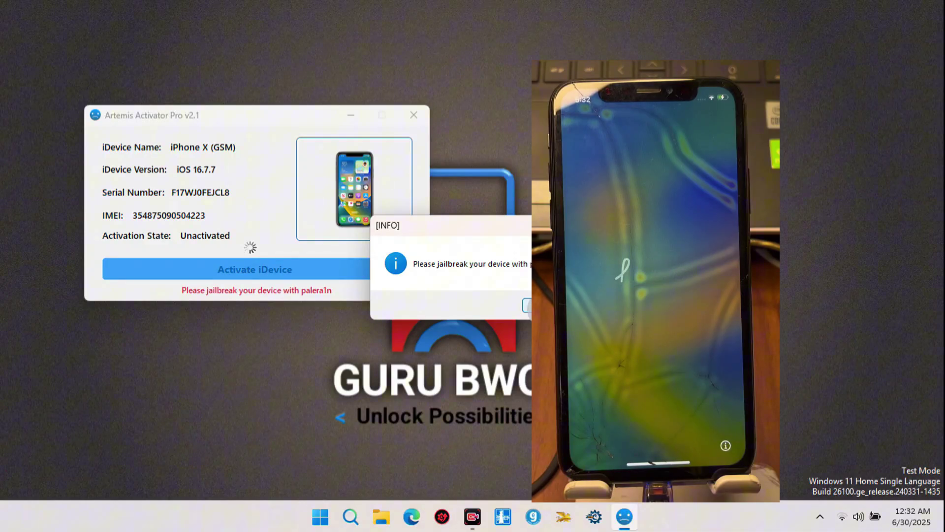
click(526, 305)
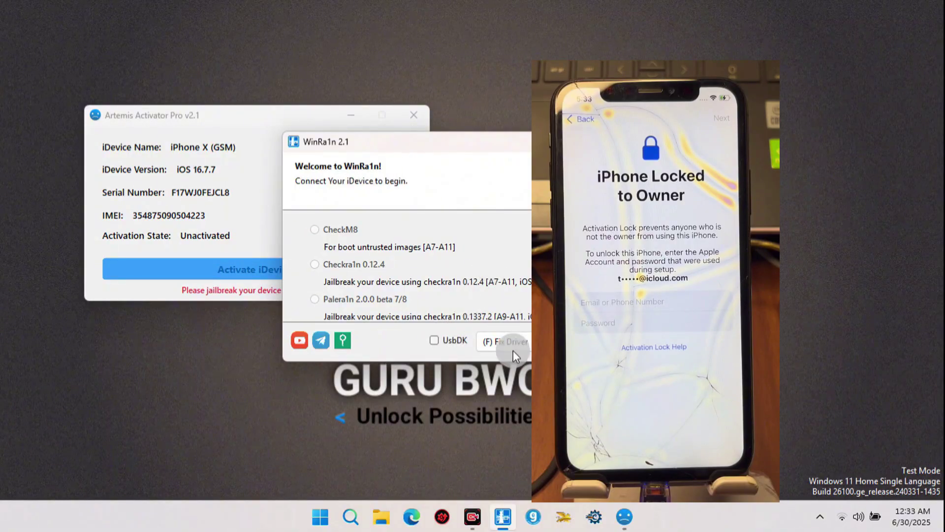
Set WinRa1n to Palera1n rootless (8) with UsbDK enabled and accept the A11 passcode warning
drag(480, 366, 492, 447)
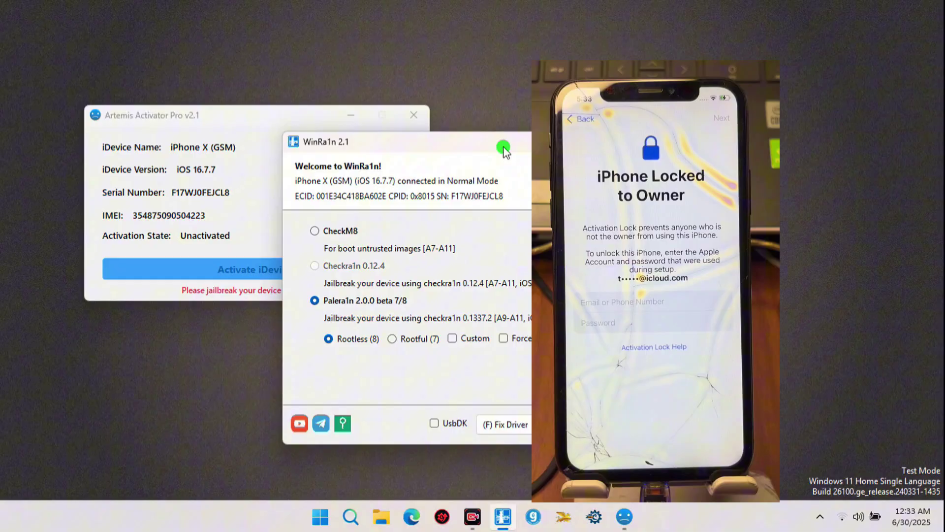
drag(503, 148, 289, 118)
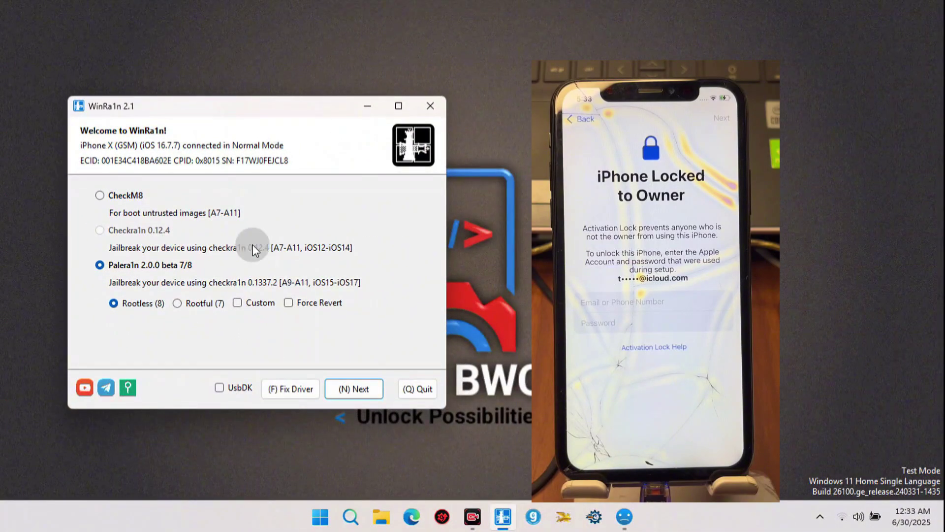
click(221, 387)
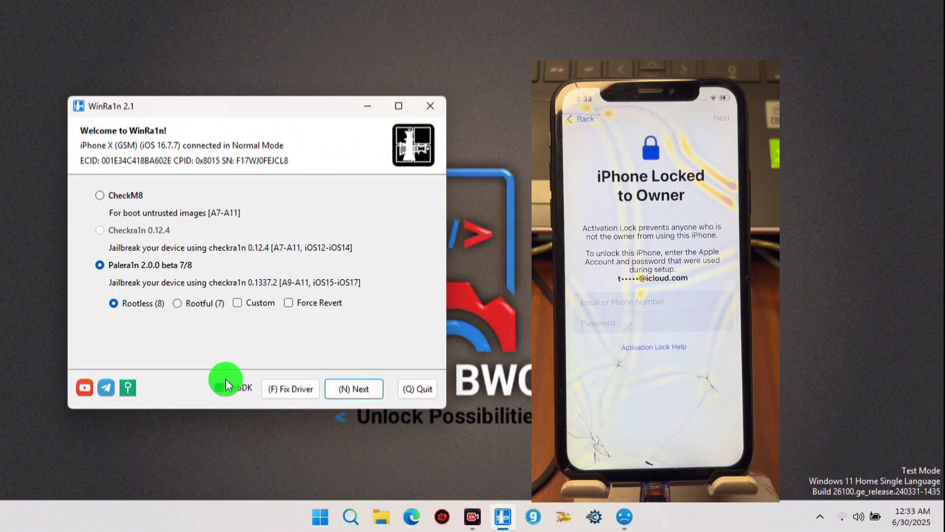
click(122, 264)
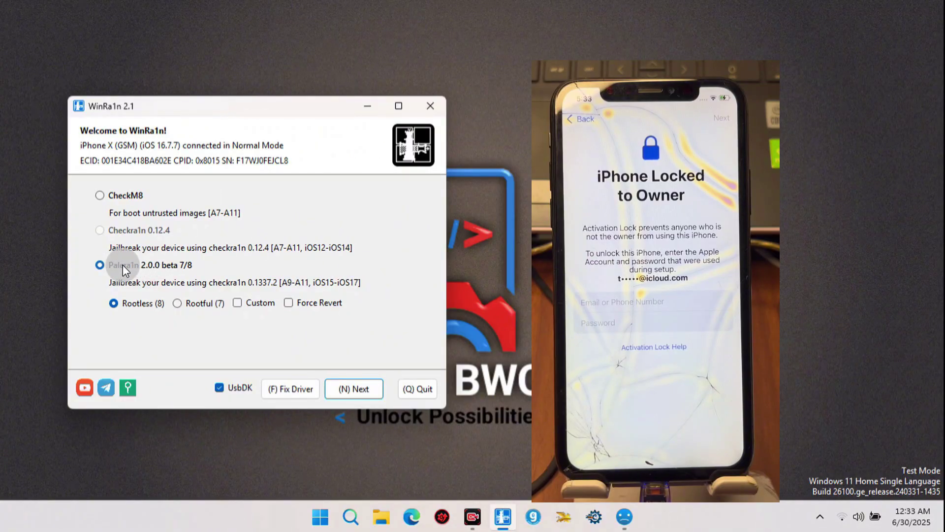
click(114, 306)
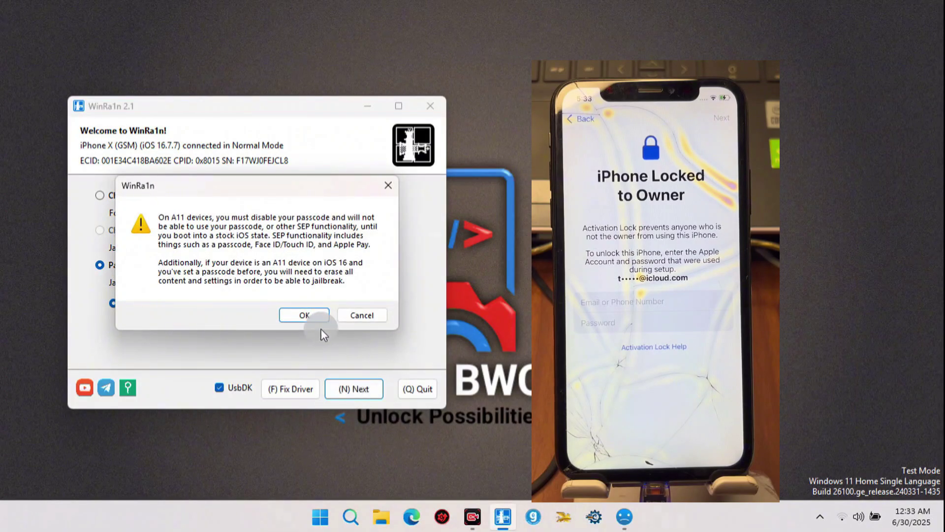
click(313, 317)
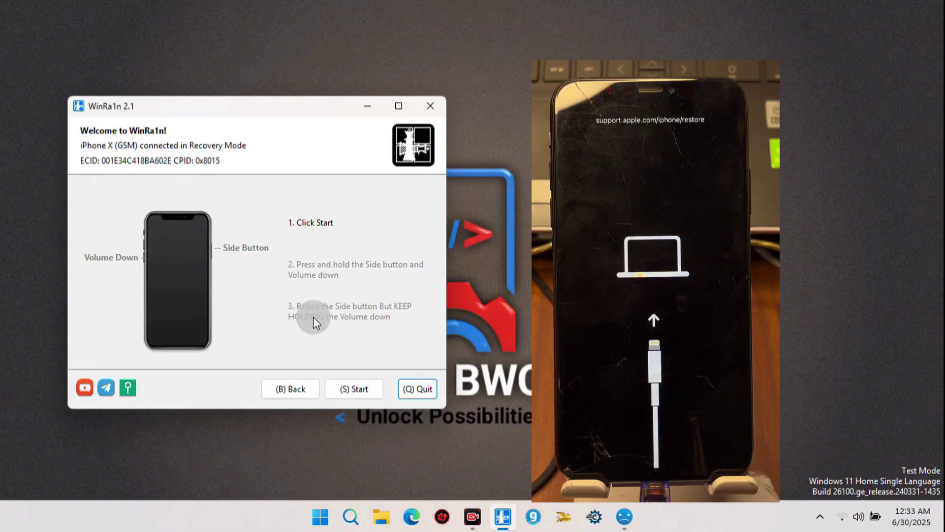
Start the rootless Palera1n jailbreak and follow the button prompts until All Done
click(356, 384)
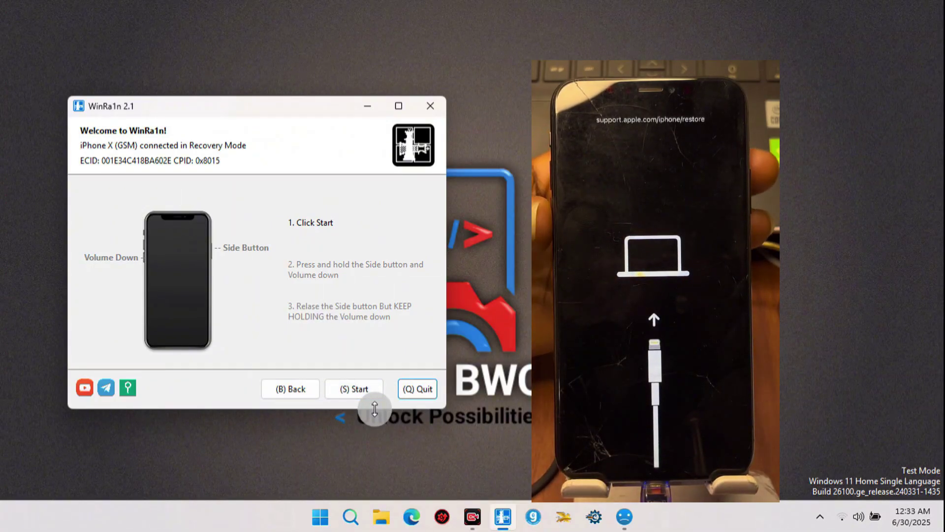
click(374, 395)
click(373, 392)
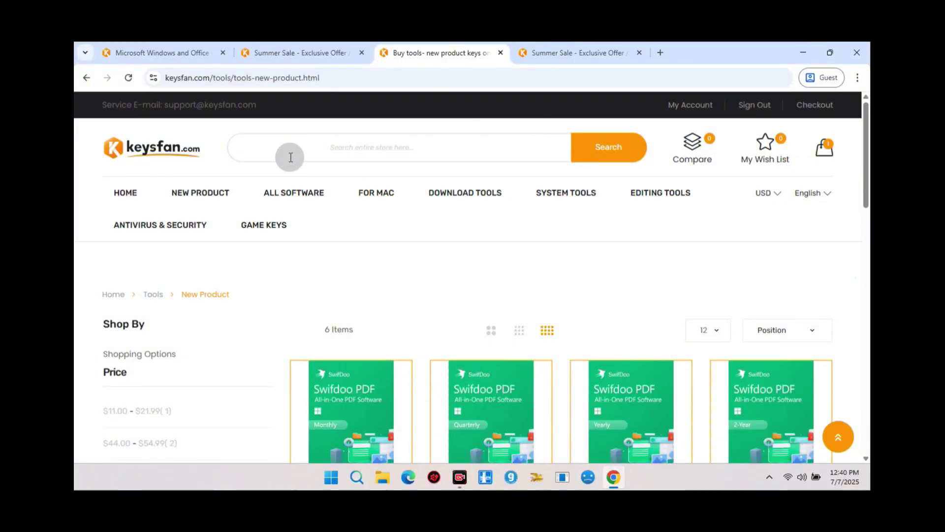
Browse Keysfan's home page and the Download Tools product listing
click(116, 194)
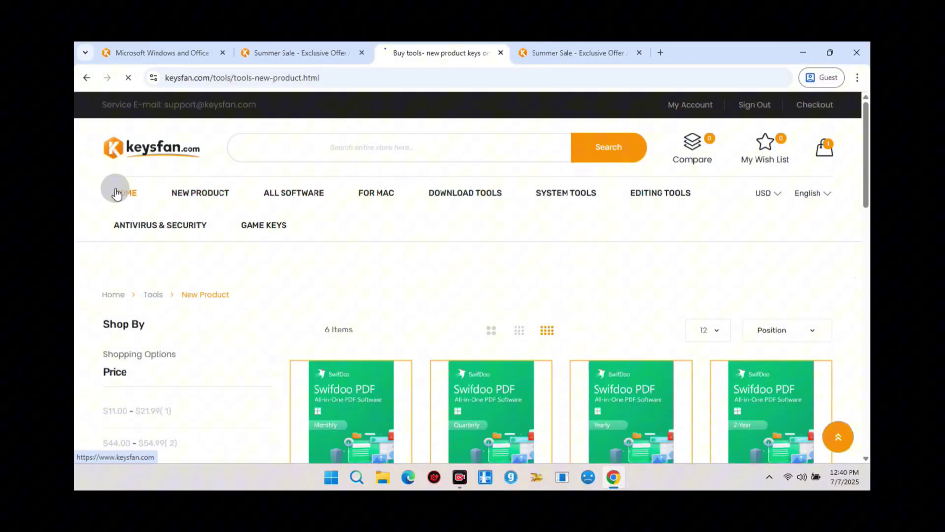
scroll(490, 312, down, 1)
scroll(506, 317, down, 3)
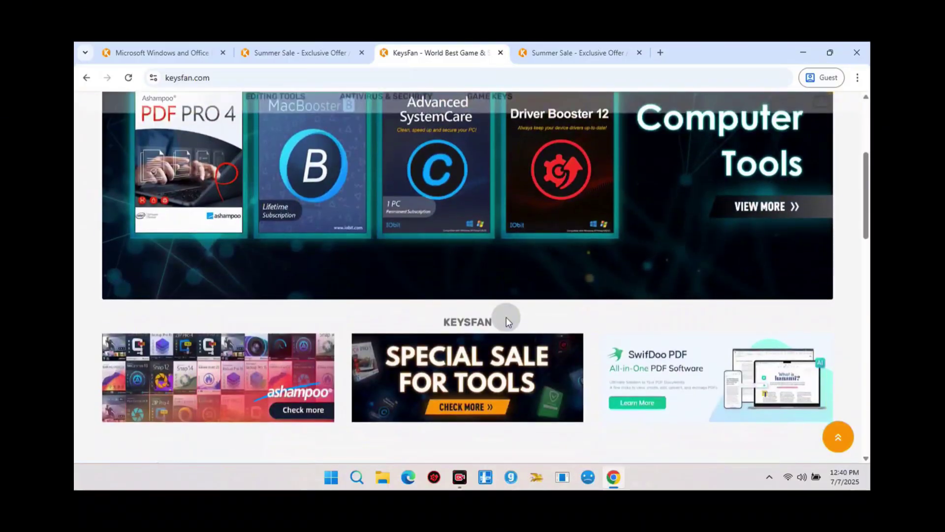
scroll(508, 322, down, 2)
scroll(508, 322, down, 1)
scroll(538, 325, down, 3)
scroll(541, 325, down, 2)
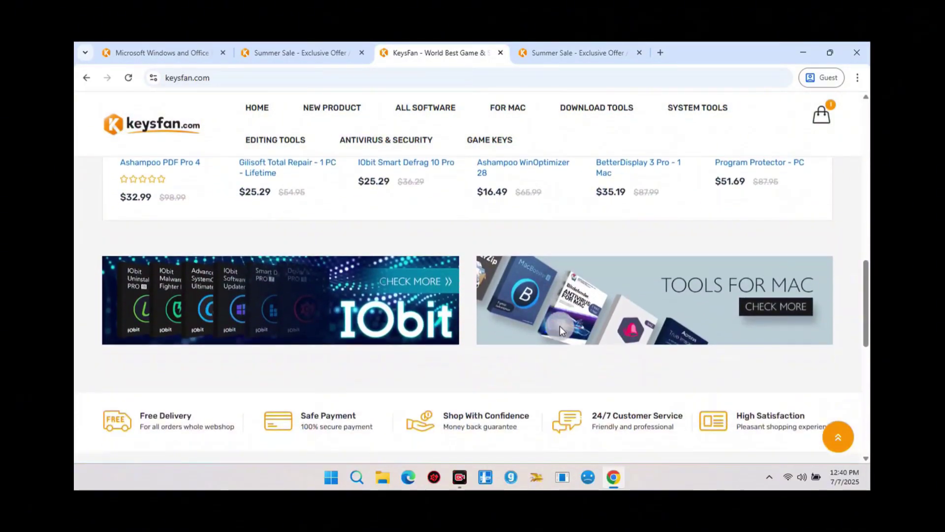
scroll(559, 325, down, 2)
scroll(560, 326, up, 3)
scroll(560, 324, up, 4)
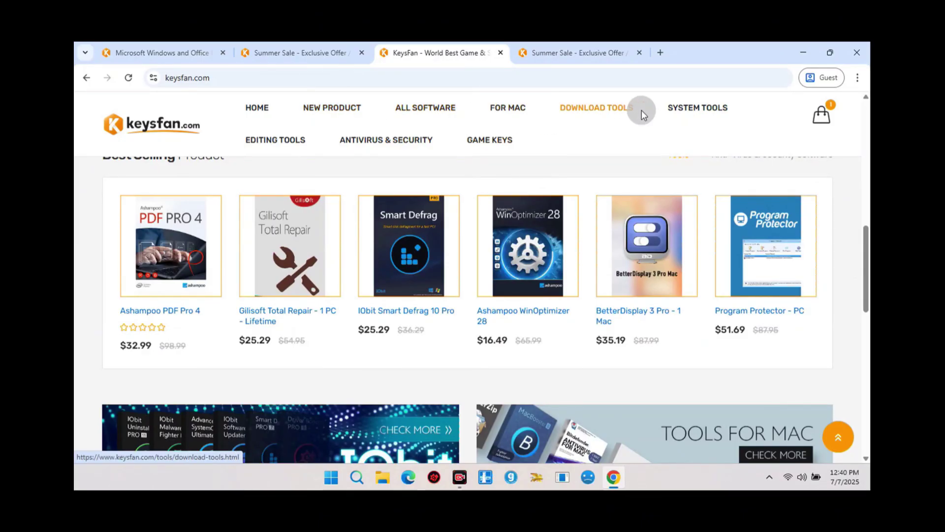
click(433, 103)
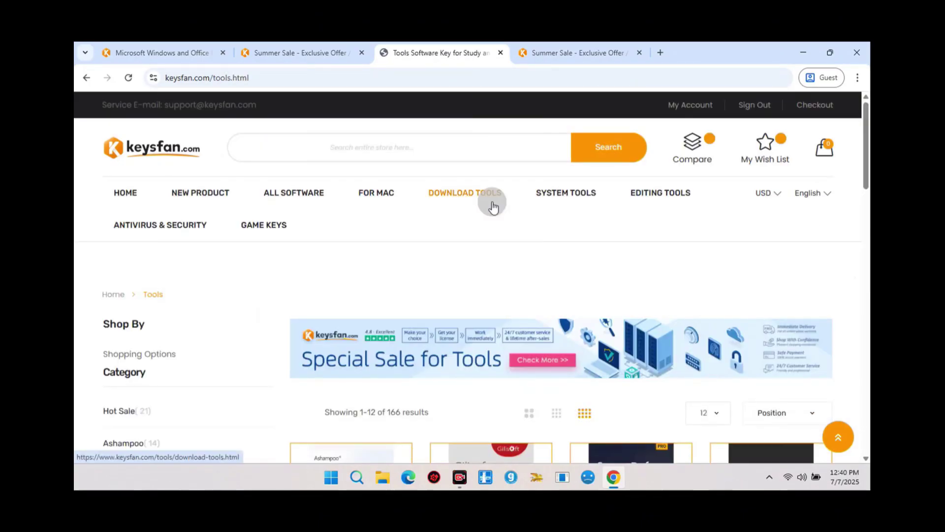
scroll(517, 229, down, 5)
scroll(558, 250, down, 1)
scroll(558, 250, down, 1)
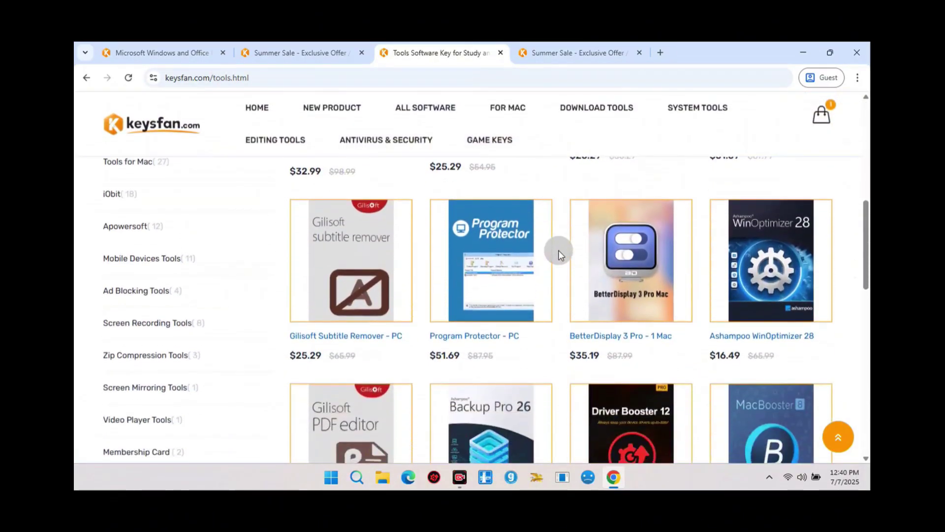
scroll(558, 250, down, 2)
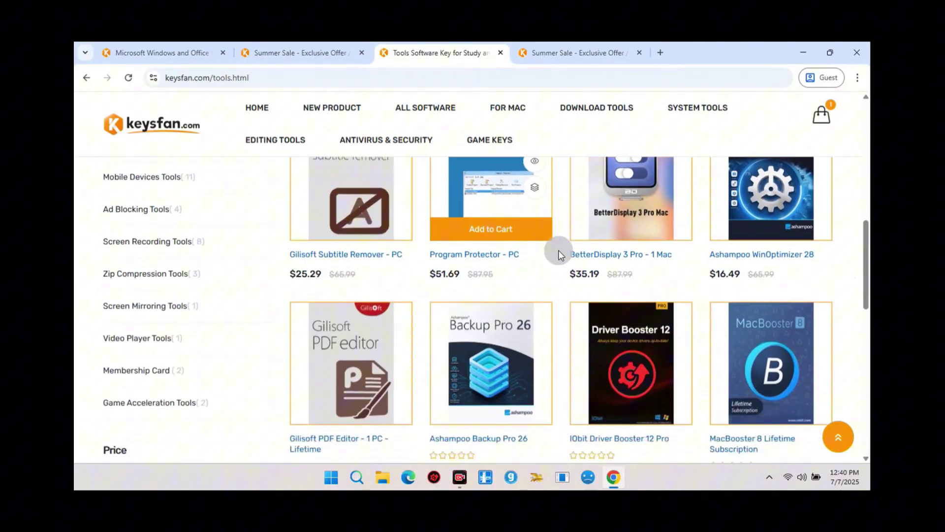
scroll(559, 251, down, 2)
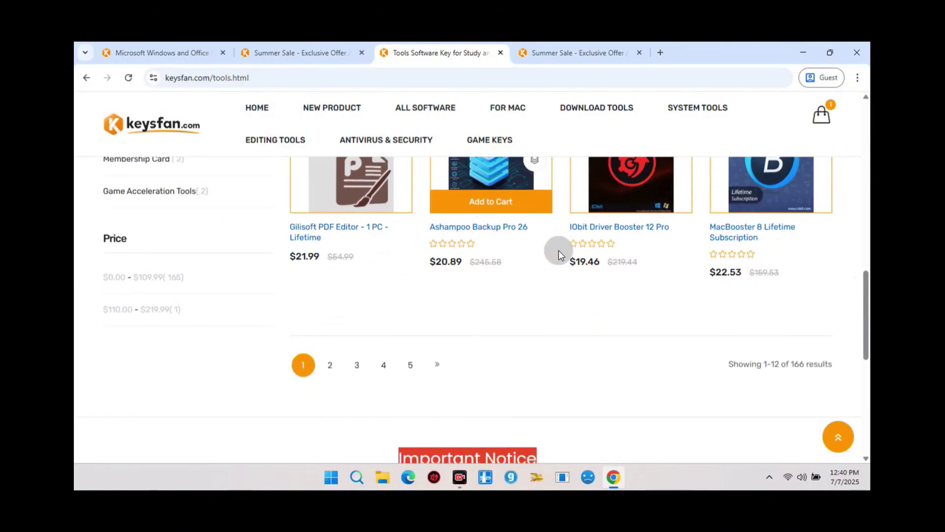
scroll(558, 251, up, 2)
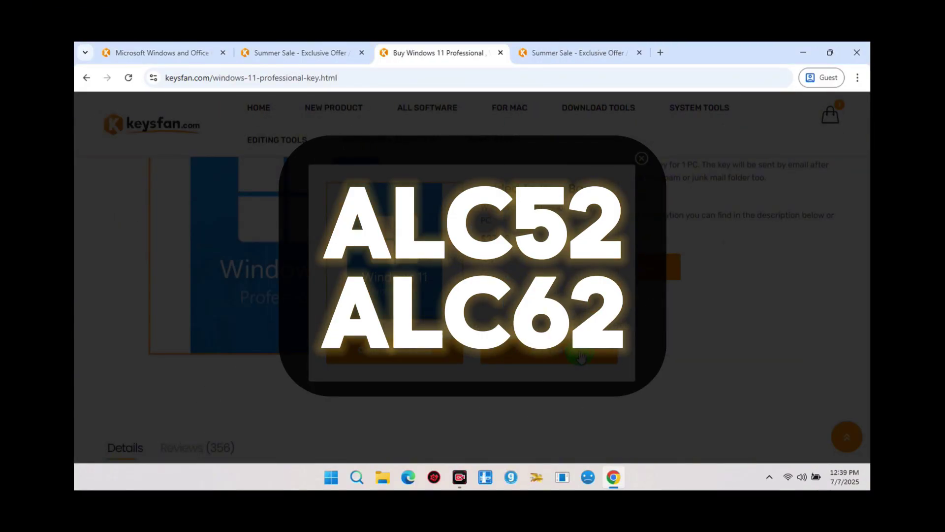
View the Keysfan cart, highlight the 52% and 62% OFF labels and coupon code, and collapse the discount section
click(581, 356)
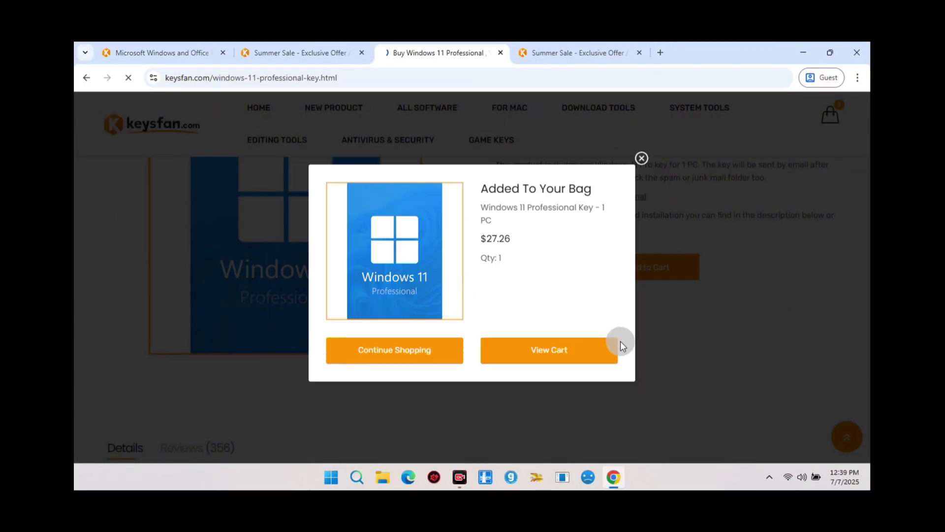
scroll(721, 358, down, 1)
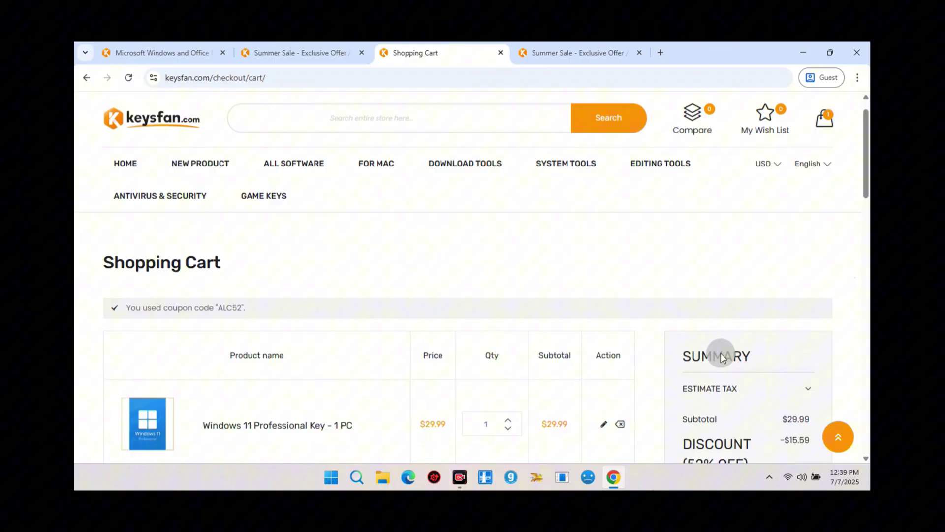
scroll(721, 352, down, 3)
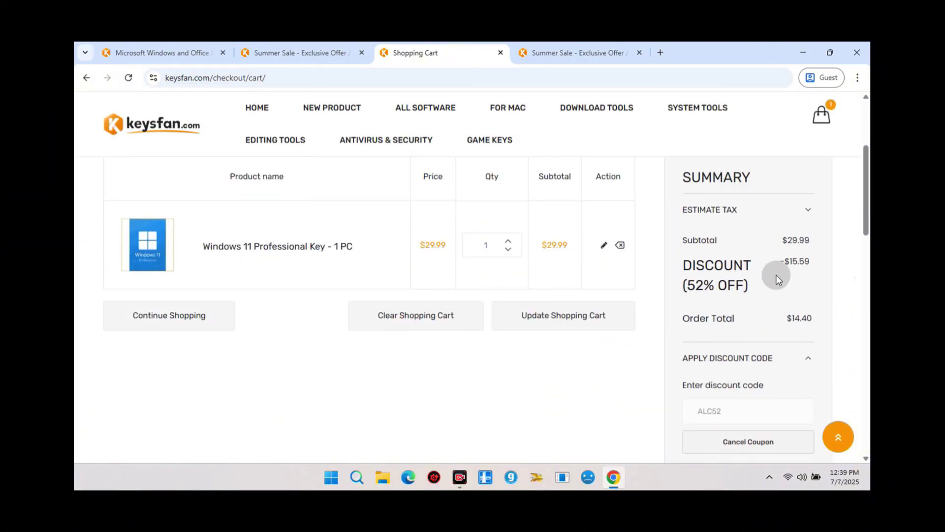
drag(766, 285, 693, 275)
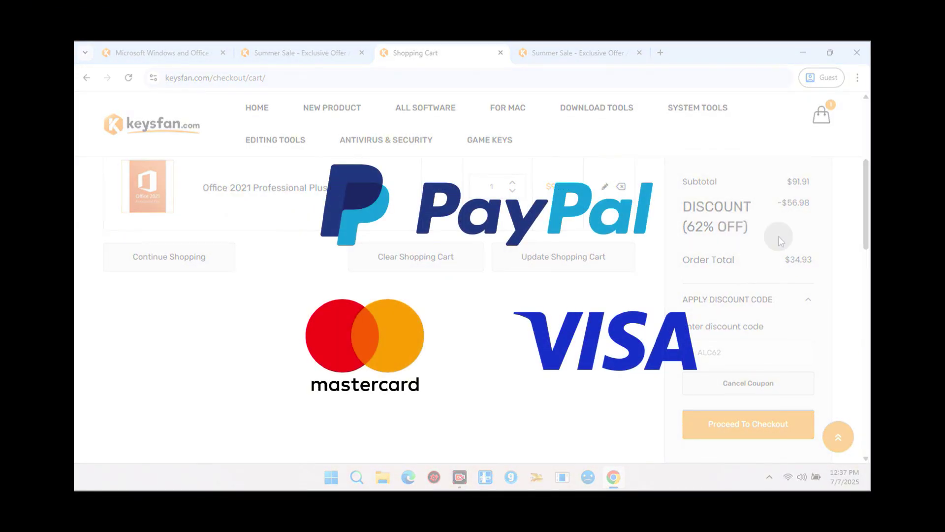
drag(779, 236, 680, 196)
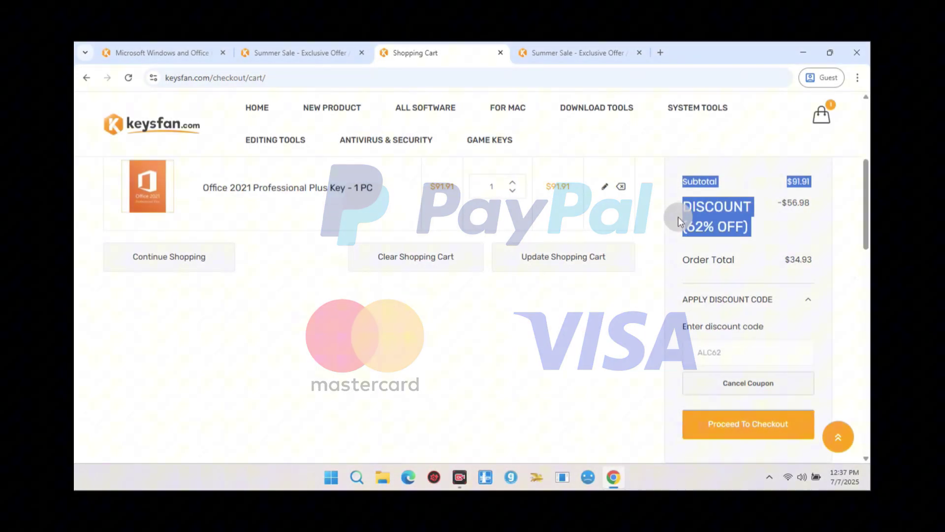
drag(733, 350, 710, 350)
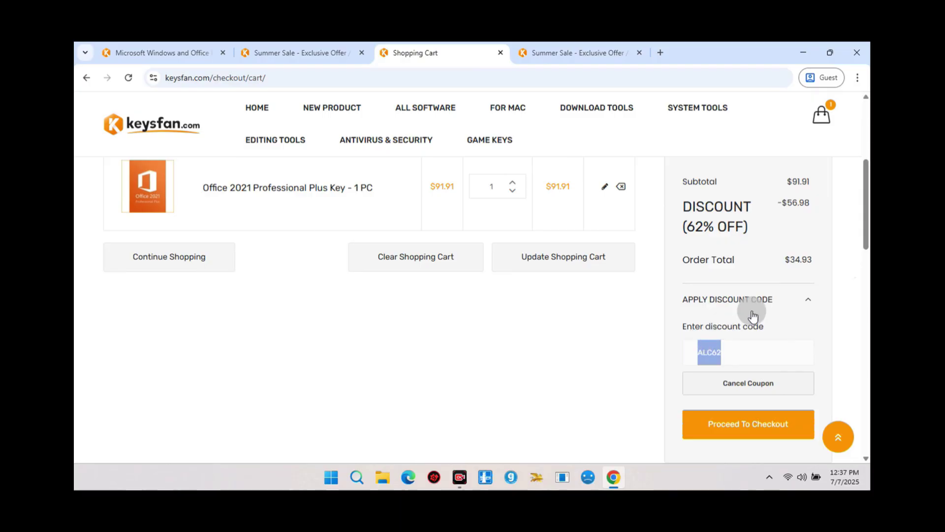
click(781, 305)
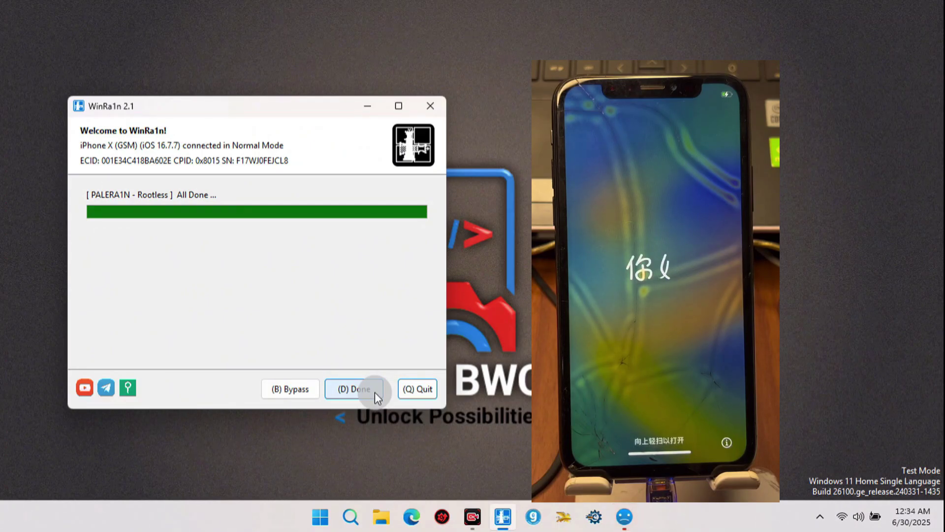
Acknowledge WinRa1n's All Done result and leave the jailbreak results screen
click(354, 388)
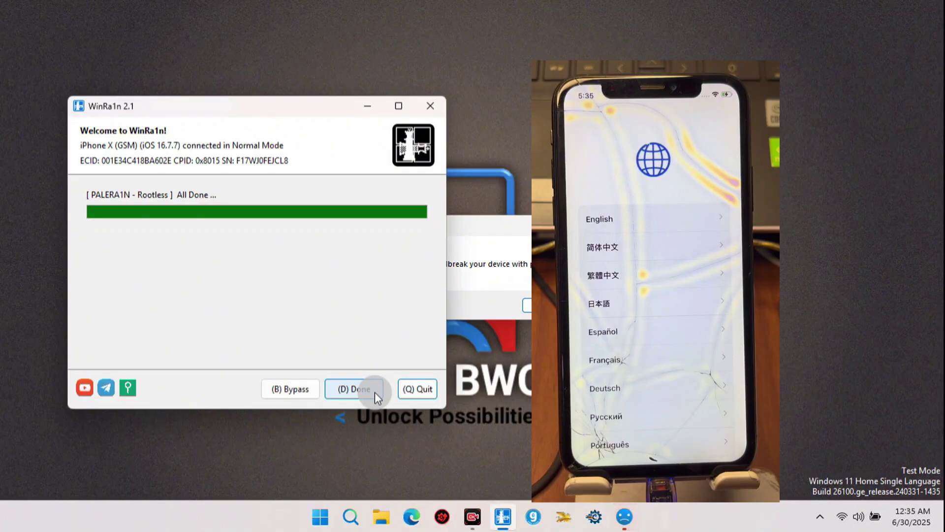
click(366, 391)
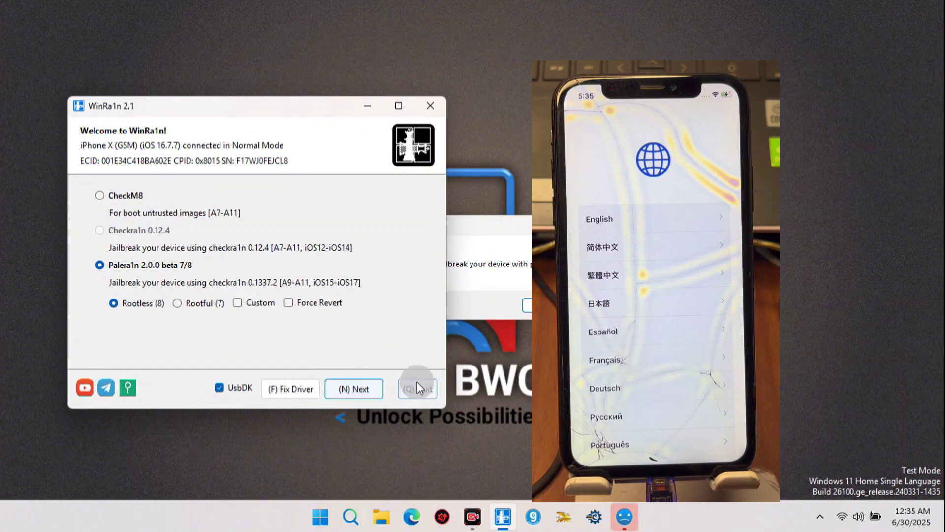
Close WinRa1n, dismiss the jailbreak reminder and the iPhone X device-supported message in Artemis
click(426, 391)
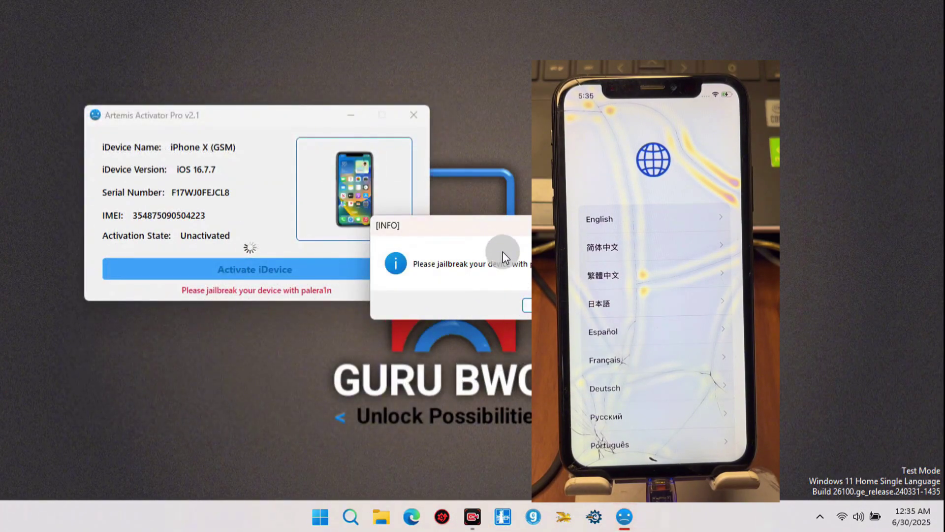
click(524, 307)
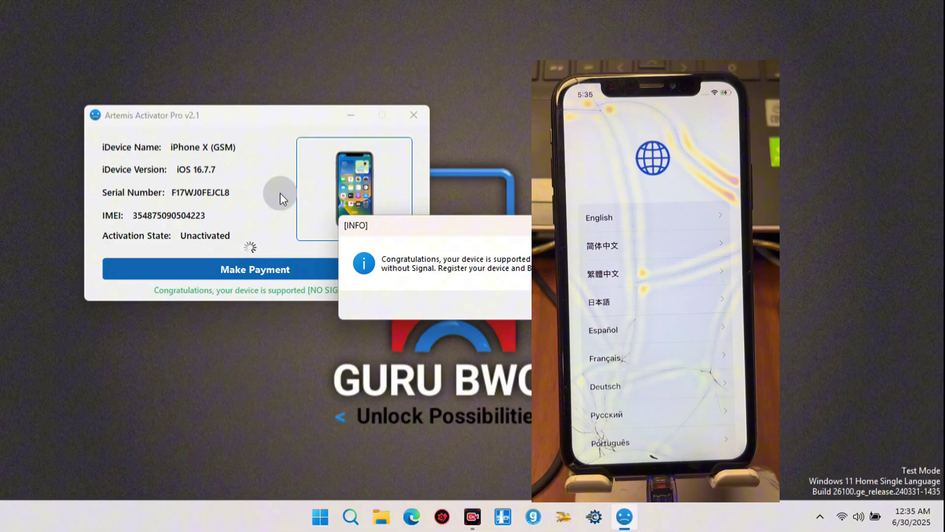
drag(463, 226, 298, 155)
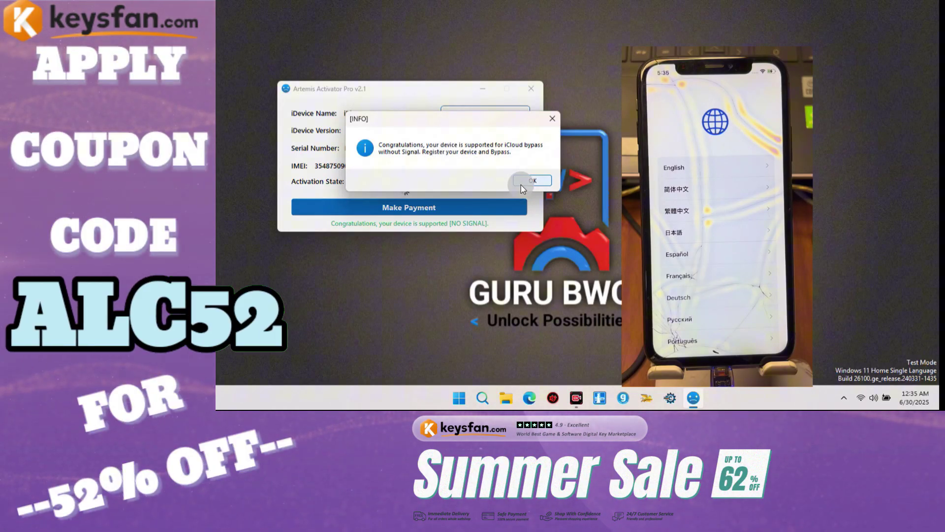
click(524, 182)
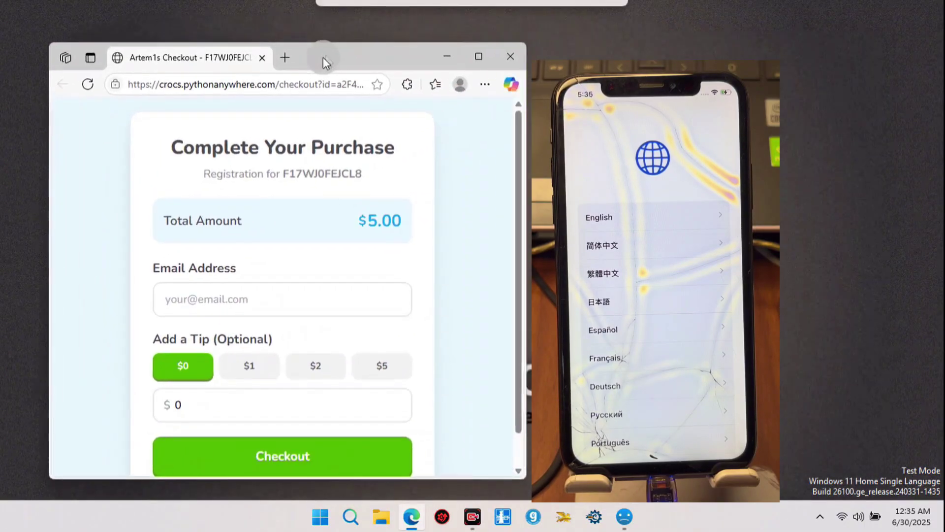
Fill the saved email into the Artem1s Checkout form and submit the $5.00 purchase
drag(664, 48, 303, 61)
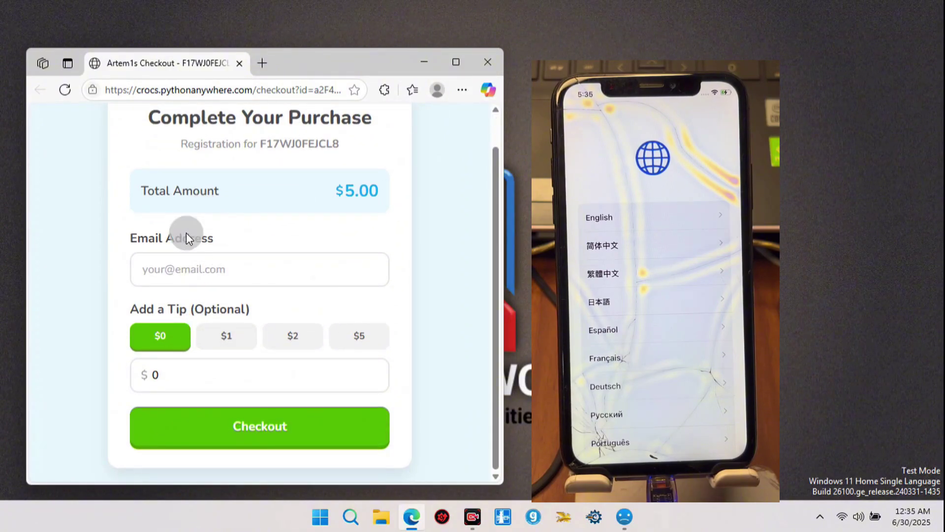
click(183, 271)
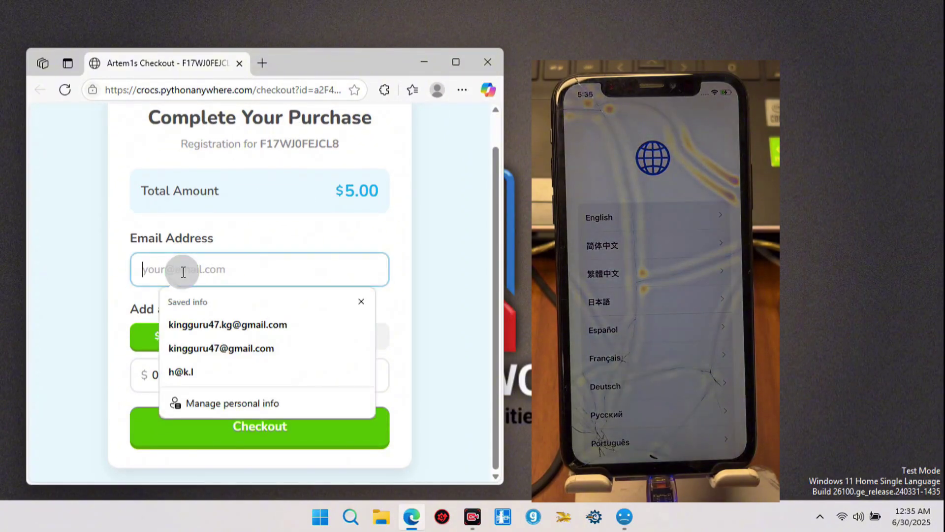
click(206, 322)
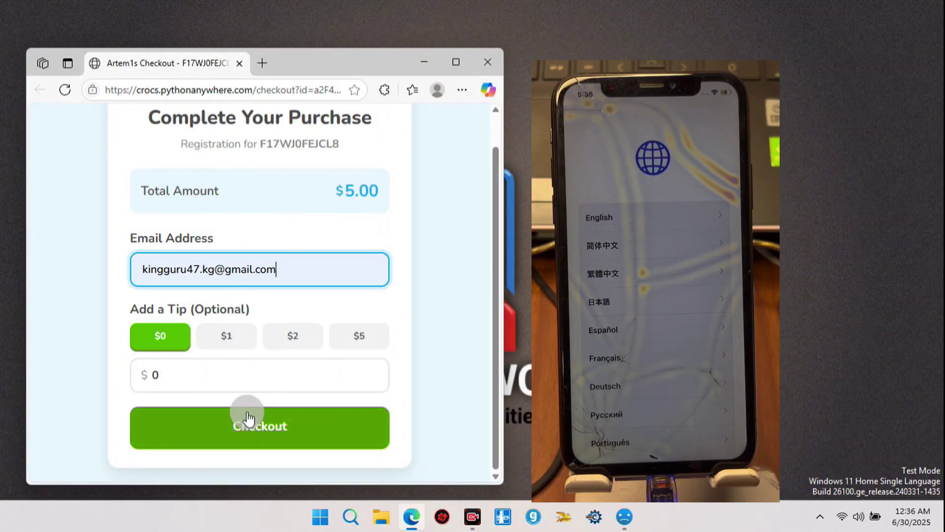
click(247, 433)
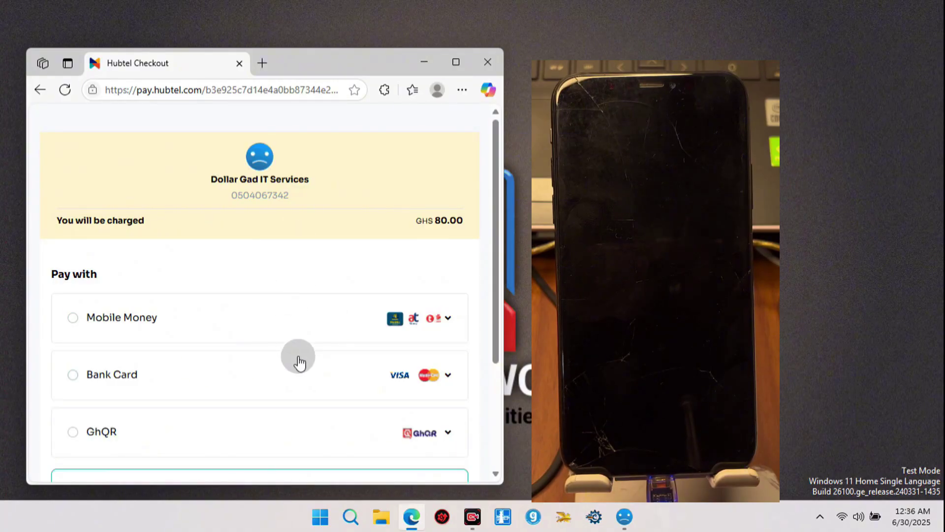
scroll(315, 372, down, 1)
scroll(315, 372, down, 1)
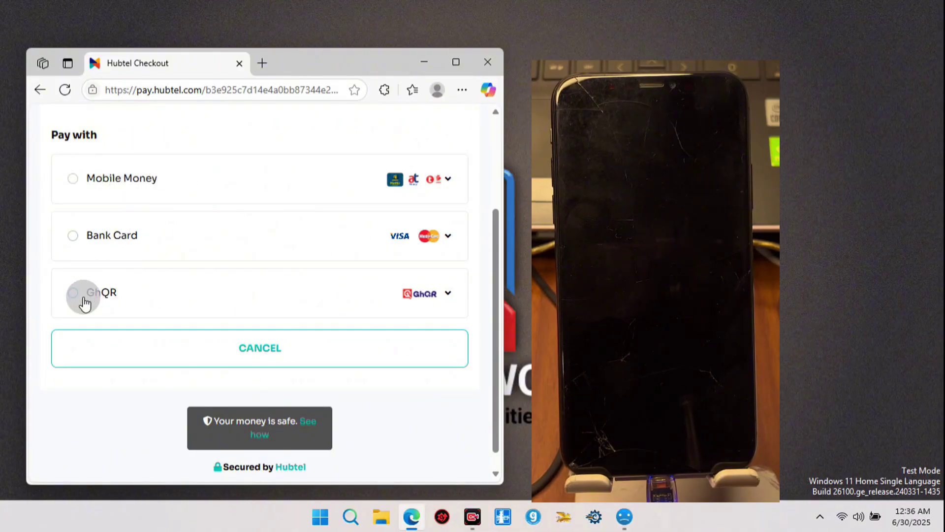
scroll(300, 385, down, 1)
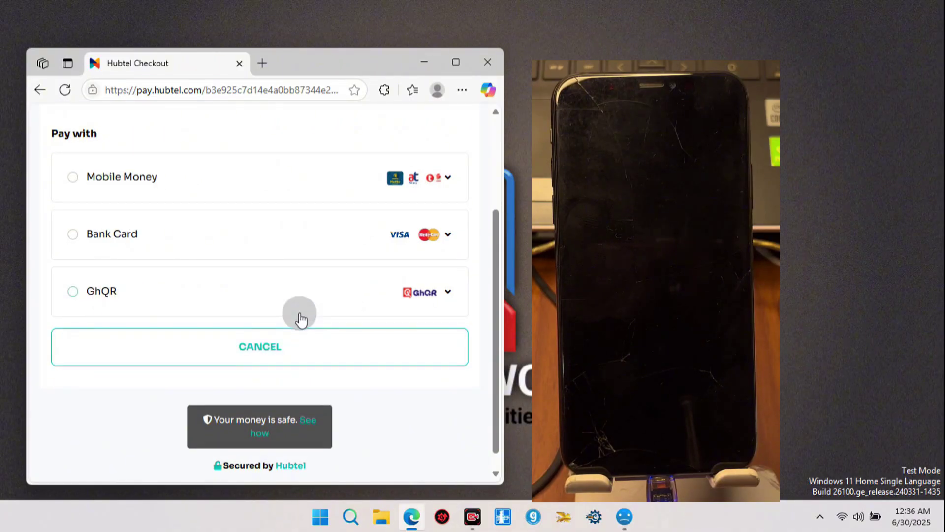
scroll(327, 355, up, 3)
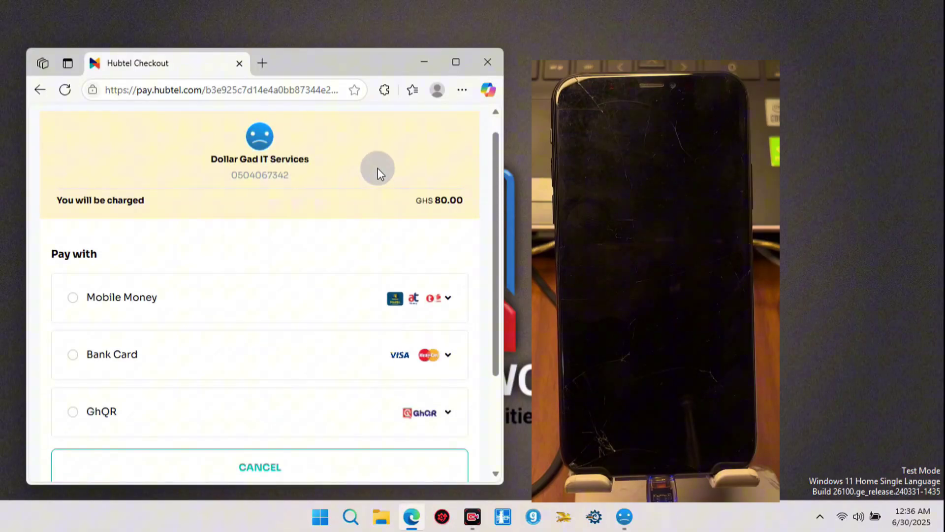
Close the Hubtel GHS 80.00 checkout page to return to Artemis Activator Pro
click(242, 67)
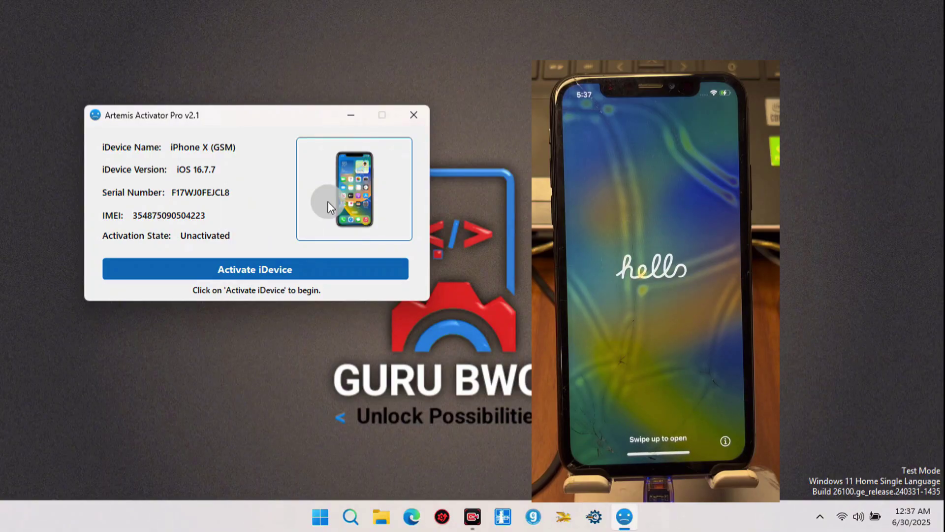
Start the activation lock bypass on the connected iPhone X via Activate iDevice
click(268, 266)
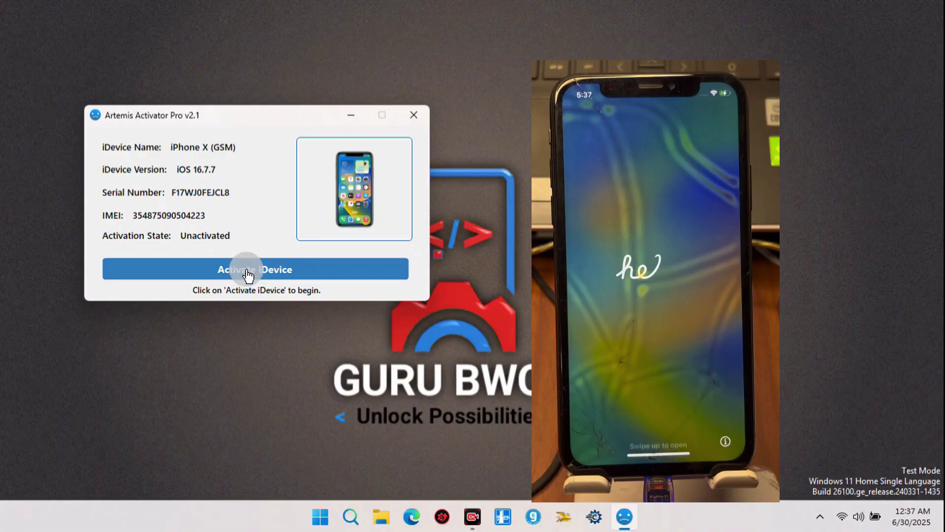
click(262, 273)
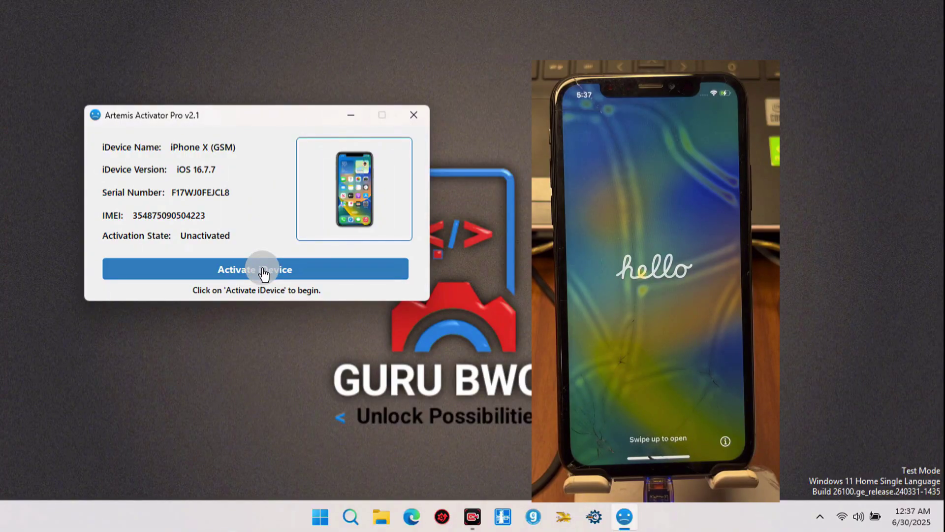
click(264, 270)
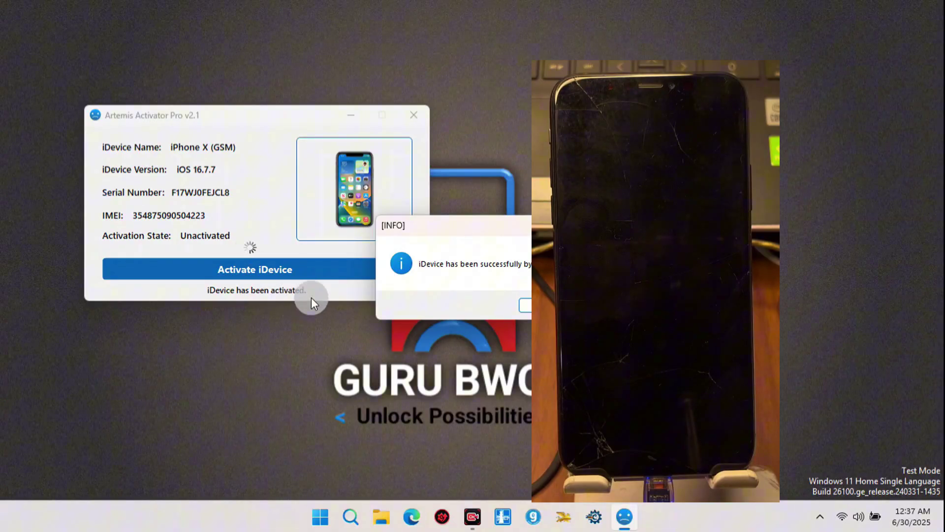
Move the INFO success dialog into view and dismiss it with OK
mouse_move(498, 228)
mouse_down()
mouse_move(306, 194)
mouse_move(267, 169)
mouse_up()
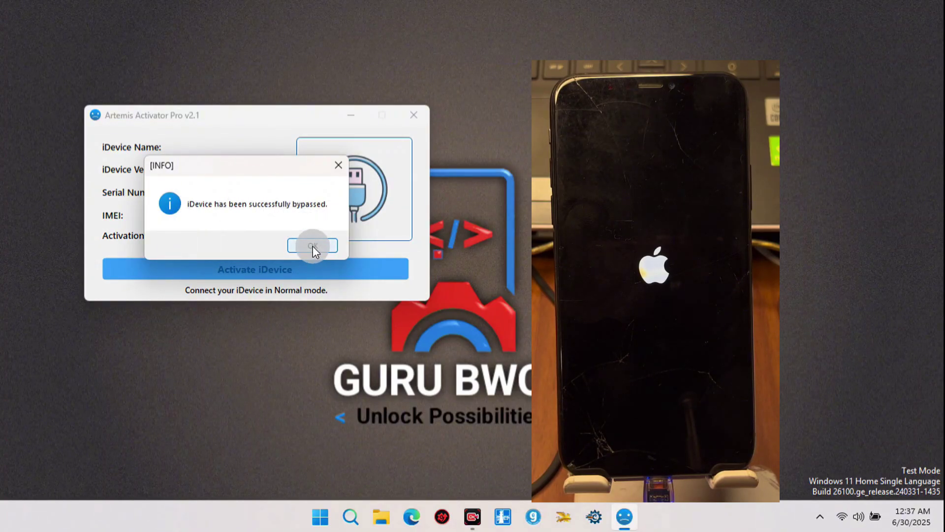
click(313, 246)
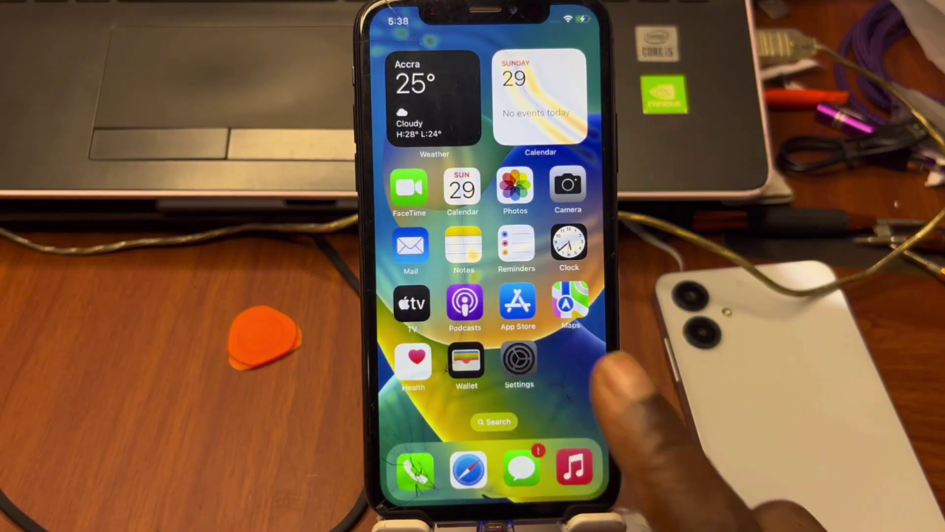
click(519, 360)
scroll(547, 435, down, 2)
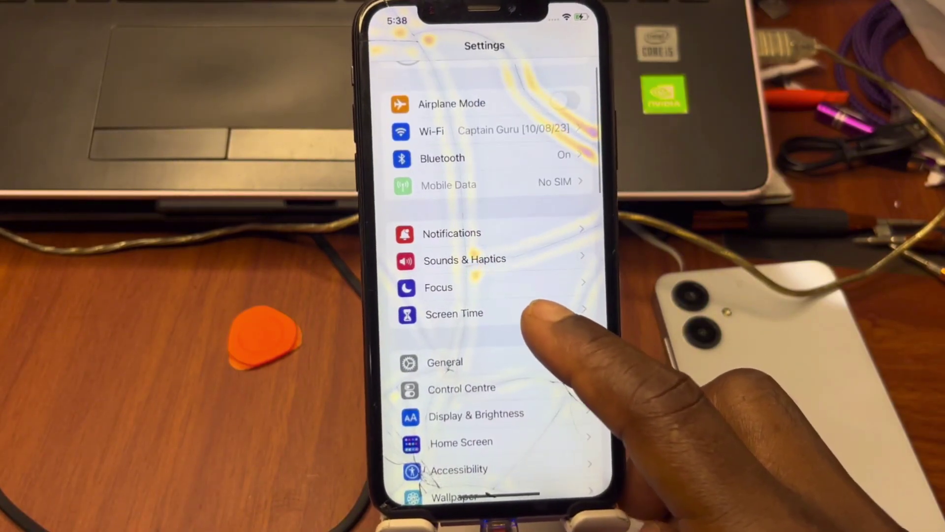
click(510, 361)
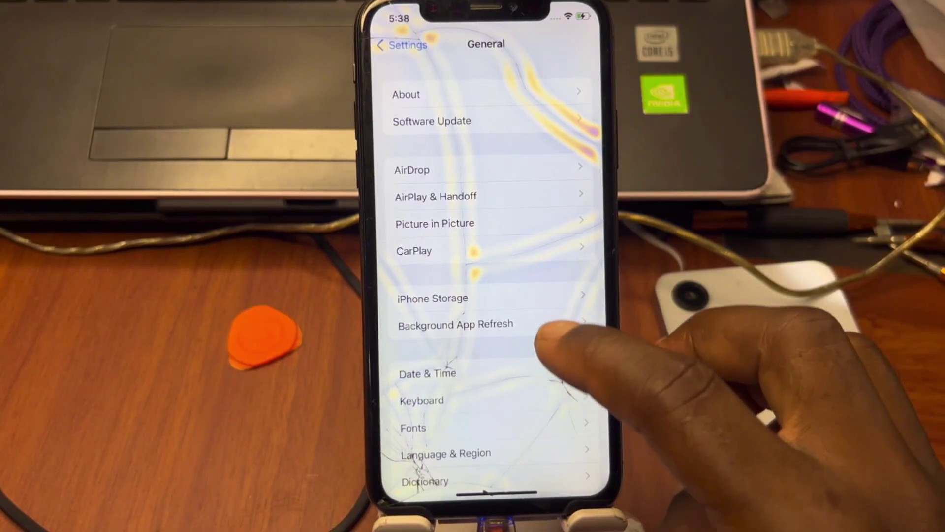
scroll(540, 278, down, 2)
scroll(549, 444, down, 3)
scroll(569, 348, down, 3)
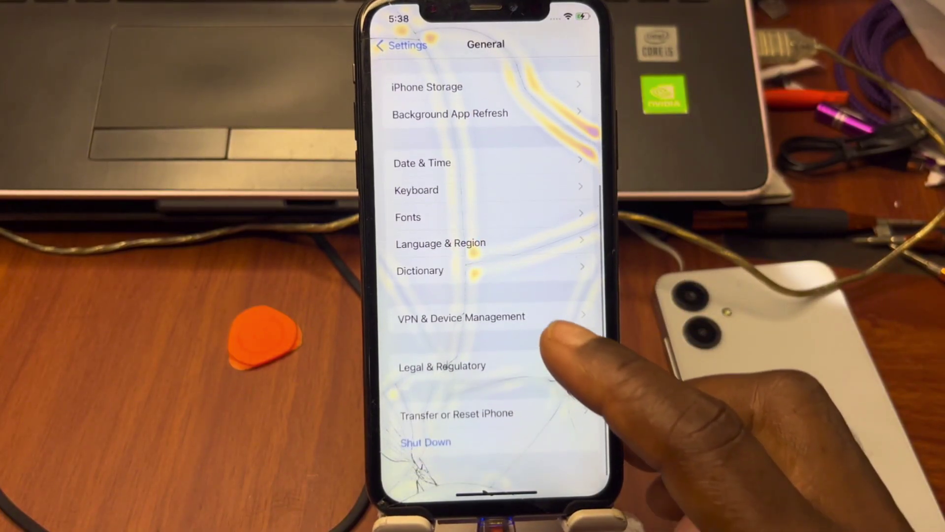
scroll(539, 314, up, 5)
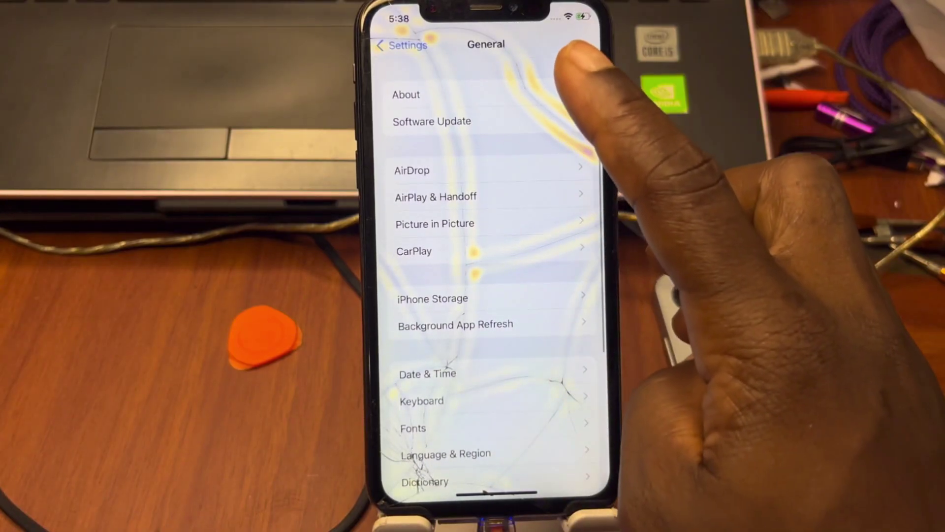
click(554, 95)
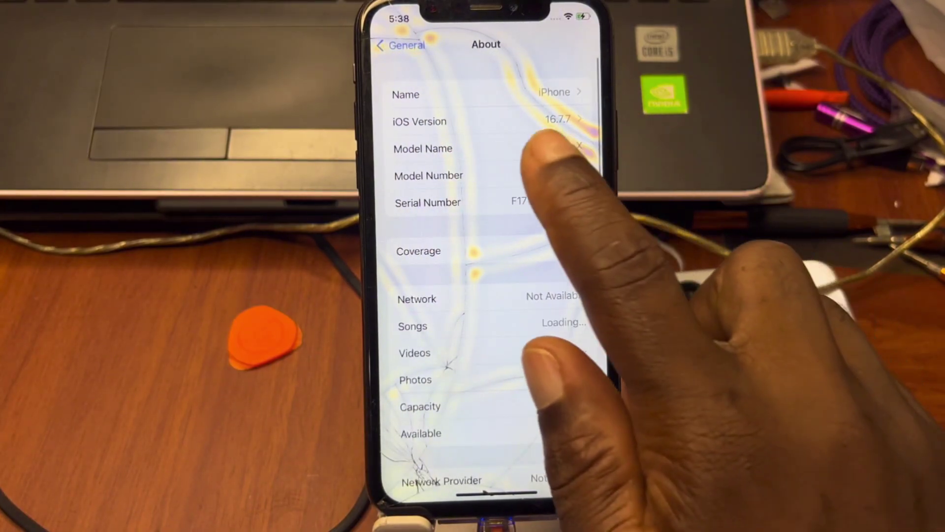
scroll(520, 425, down, 5)
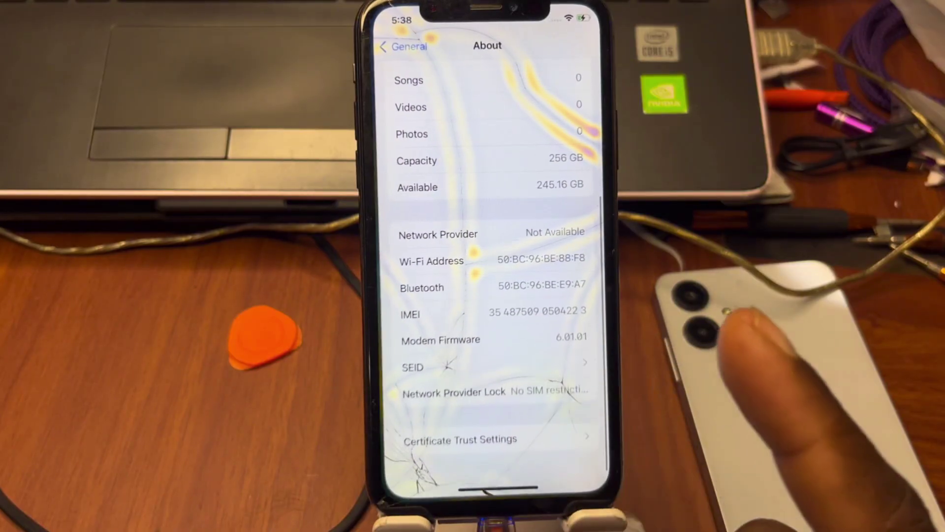
drag(496, 493, 561, 311)
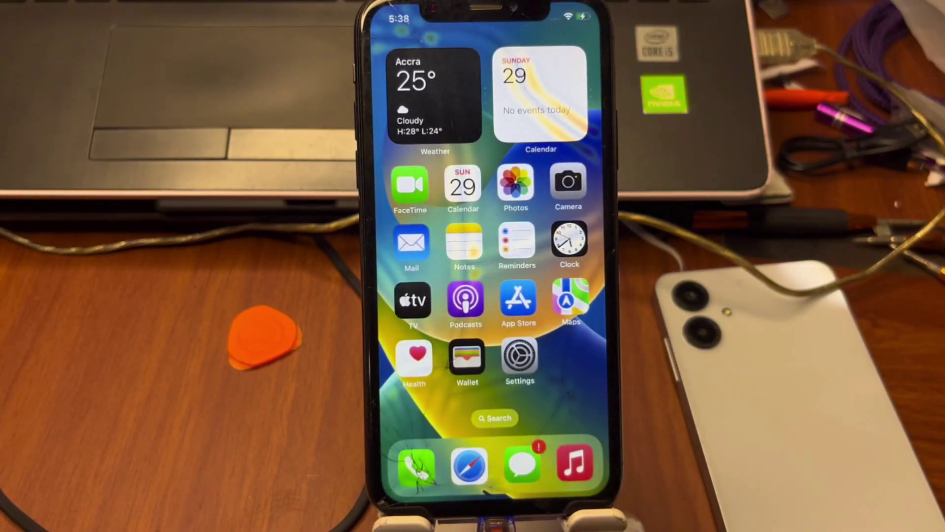